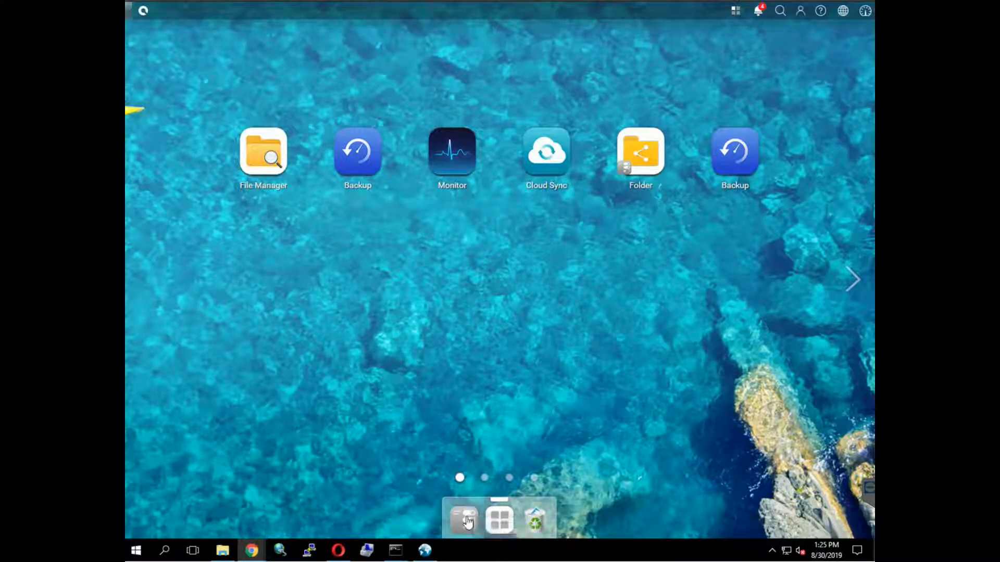
- Open the Notification page under System in QSM's Control Panel
click(465, 519)
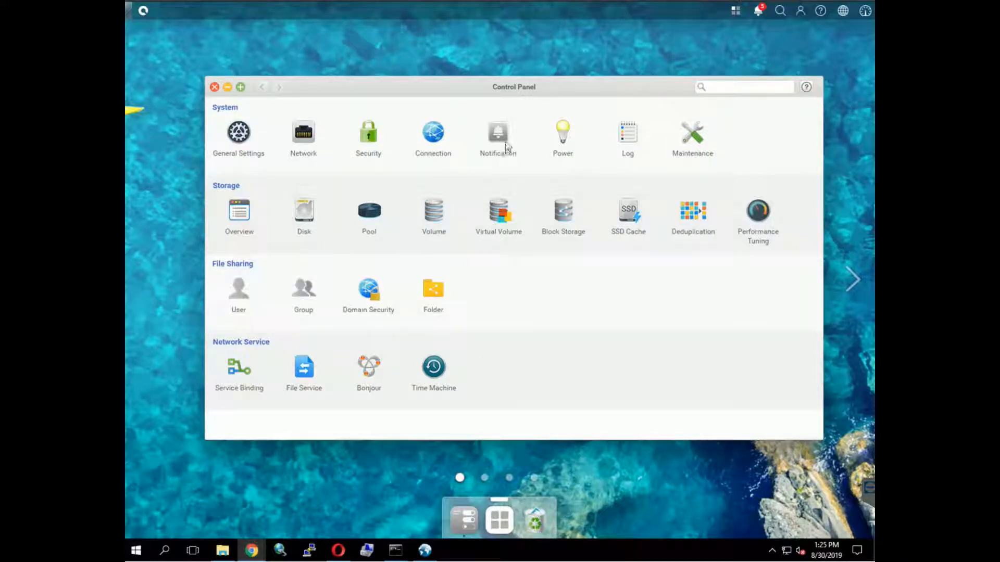
click(505, 141)
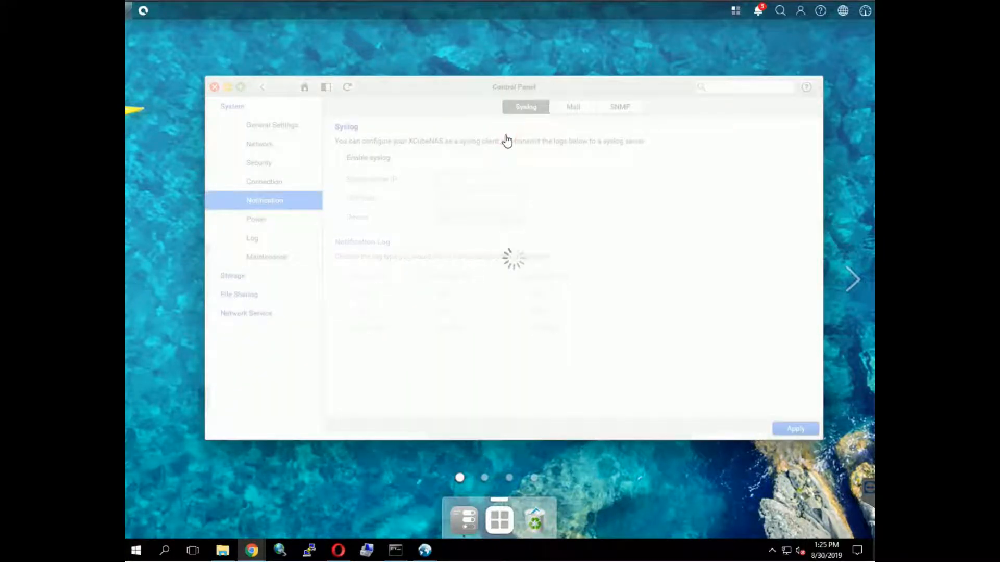
- Enable the SNMP service with trap address 192.168.252.117
click(618, 110)
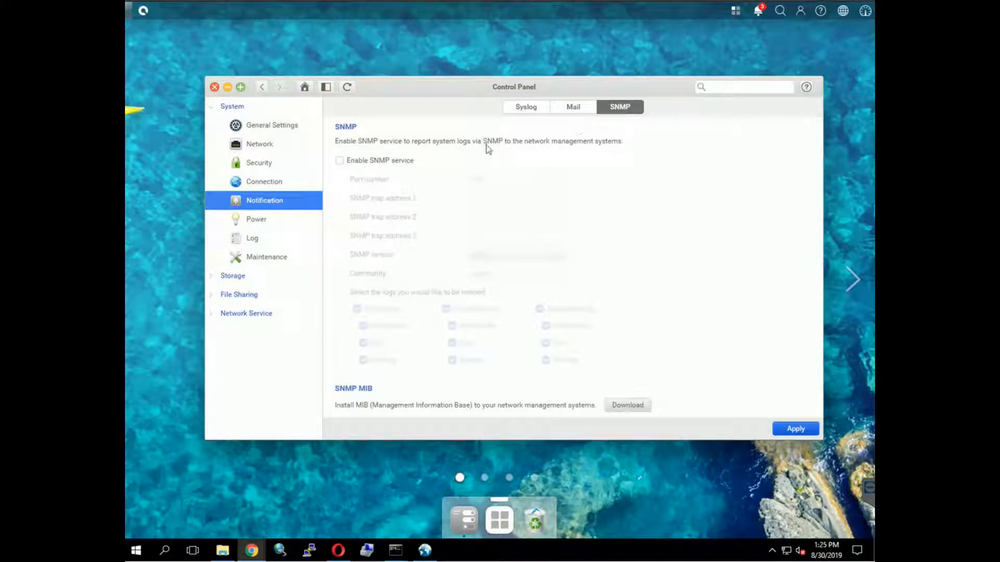
click(370, 162)
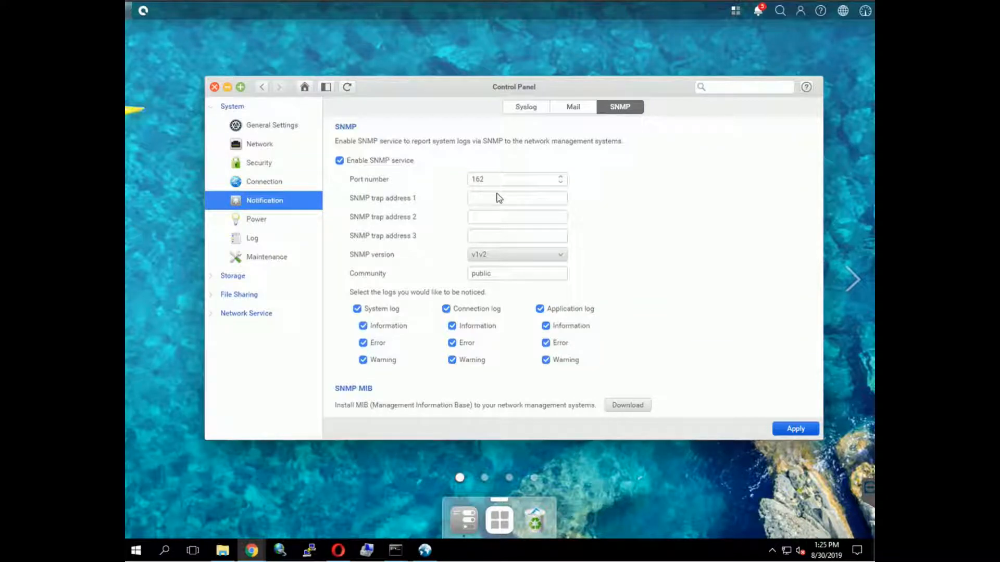
click(566, 193)
text(192.168.252.117)
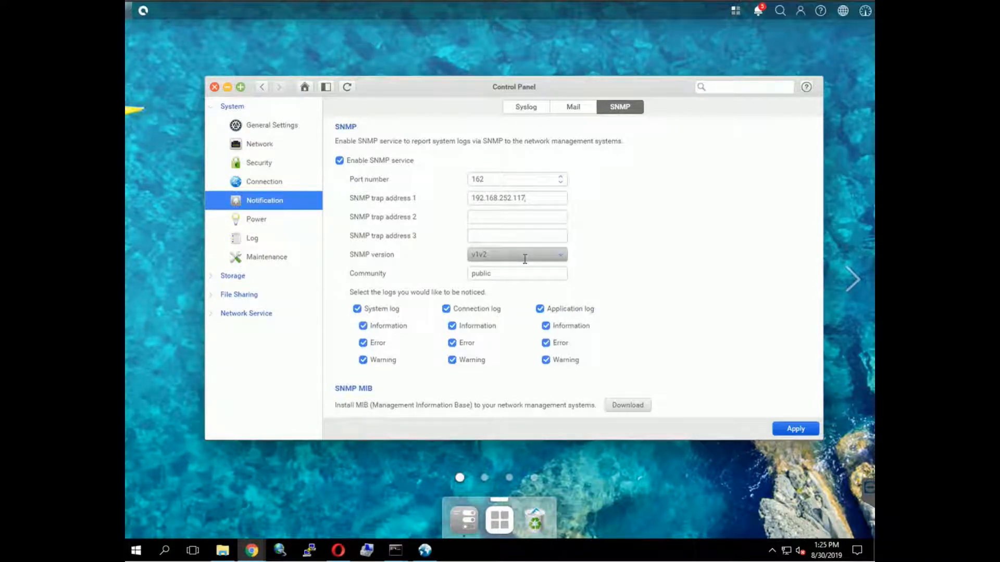
- Set SNMP version v3 with MD5 authentication and DES encryption enabled
click(526, 255)
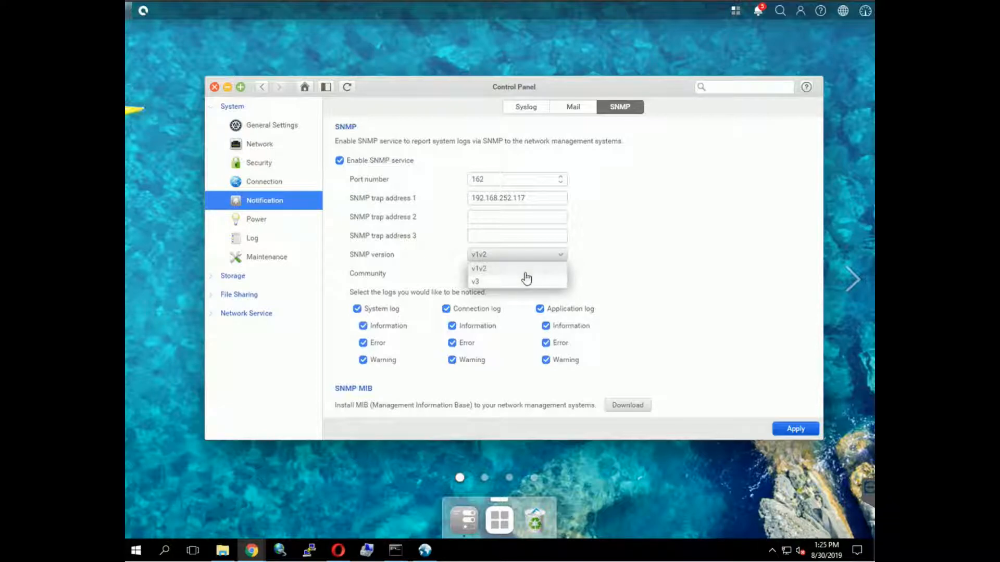
click(526, 284)
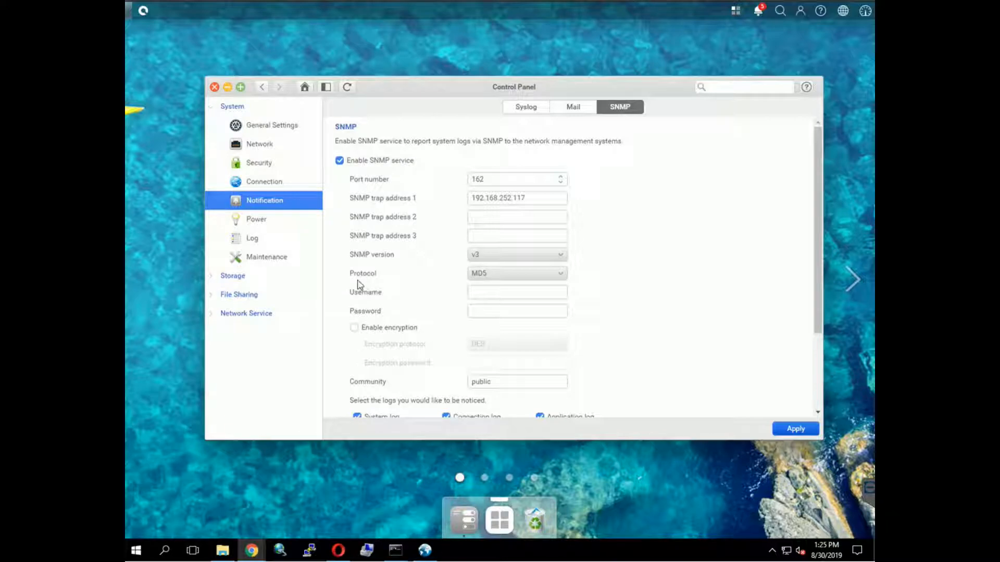
click(514, 273)
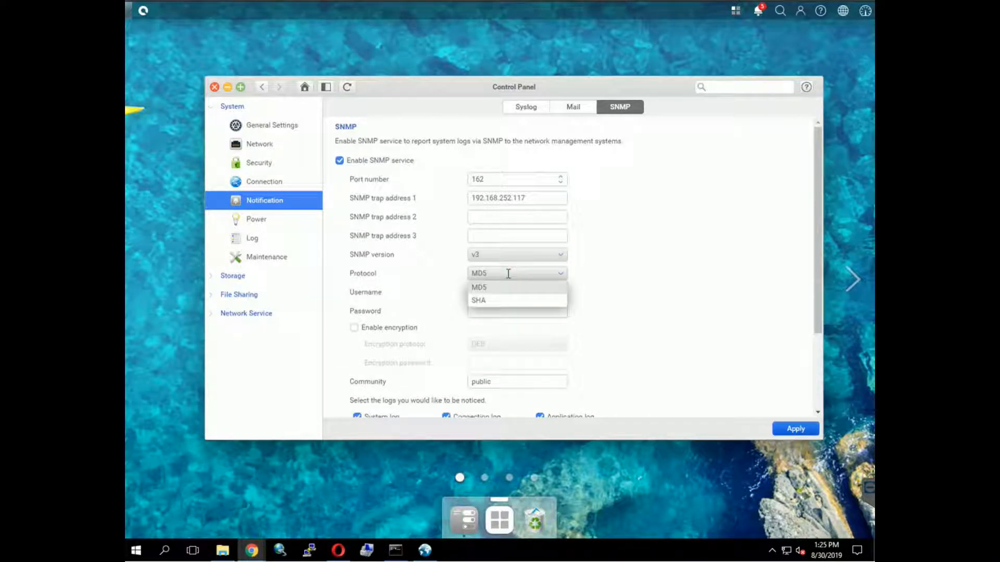
click(435, 285)
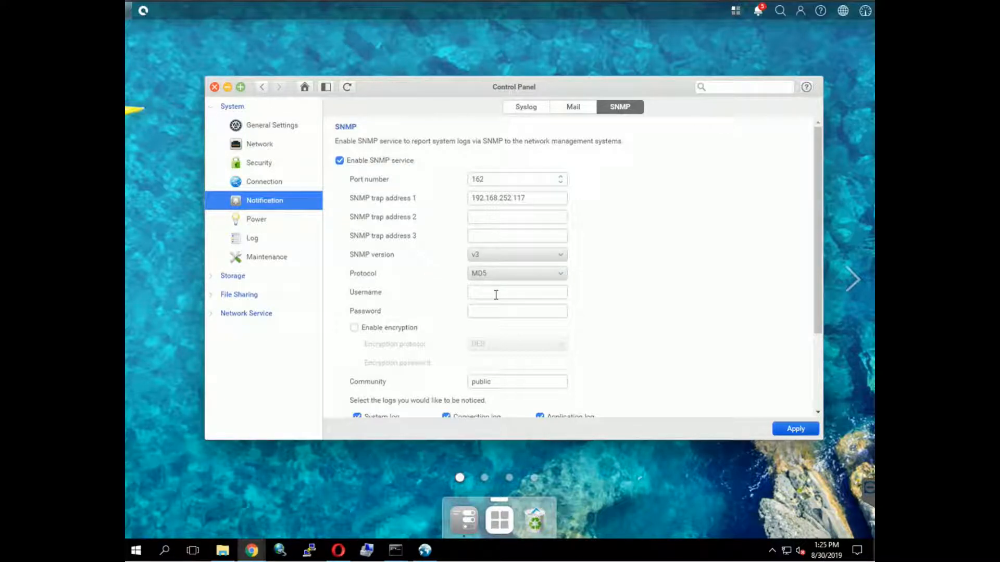
click(401, 328)
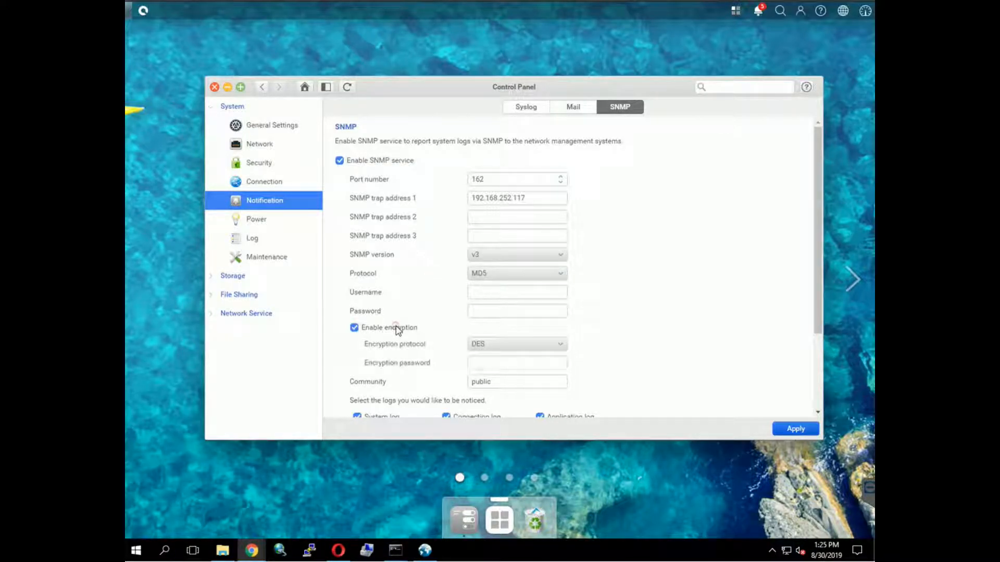
click(541, 346)
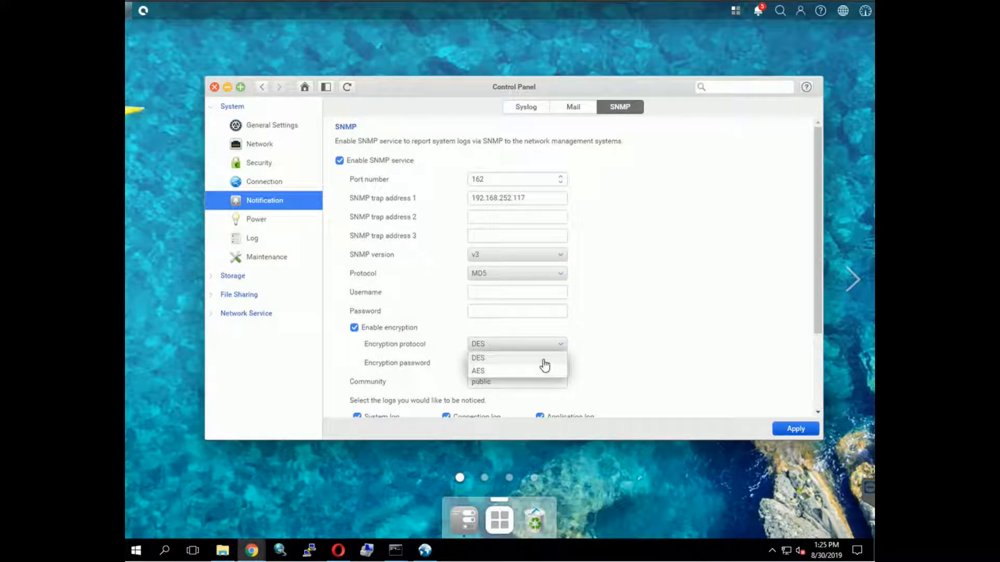
click(629, 352)
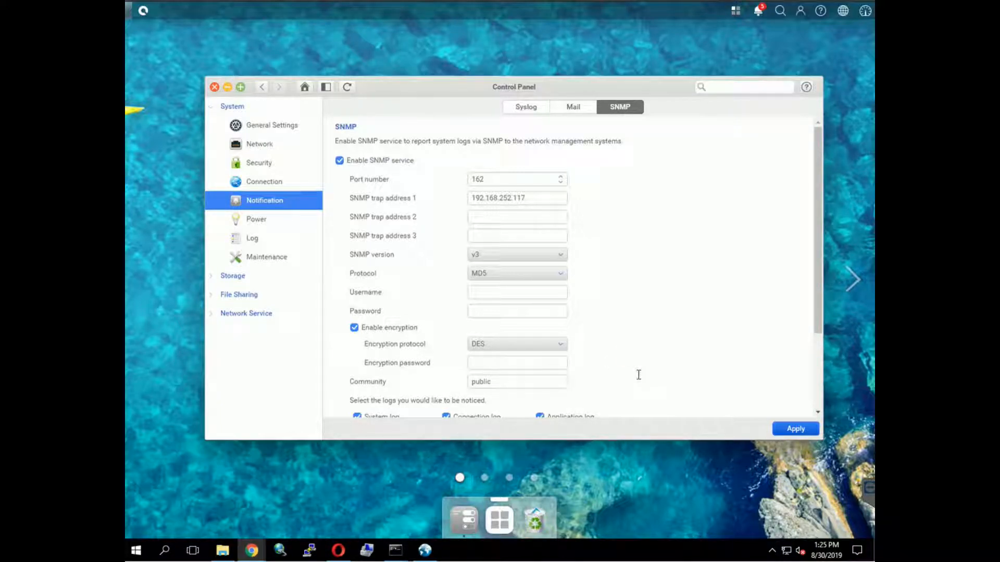
scroll(637, 376, down, 3)
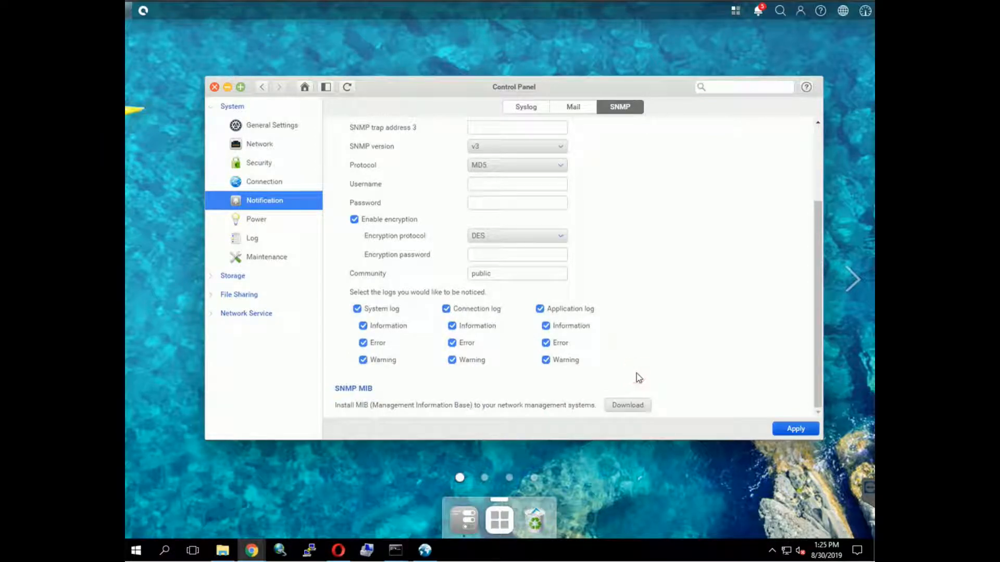
- Keep System log notifications ticked and tick Error under Connection log
click(357, 309)
click(358, 309)
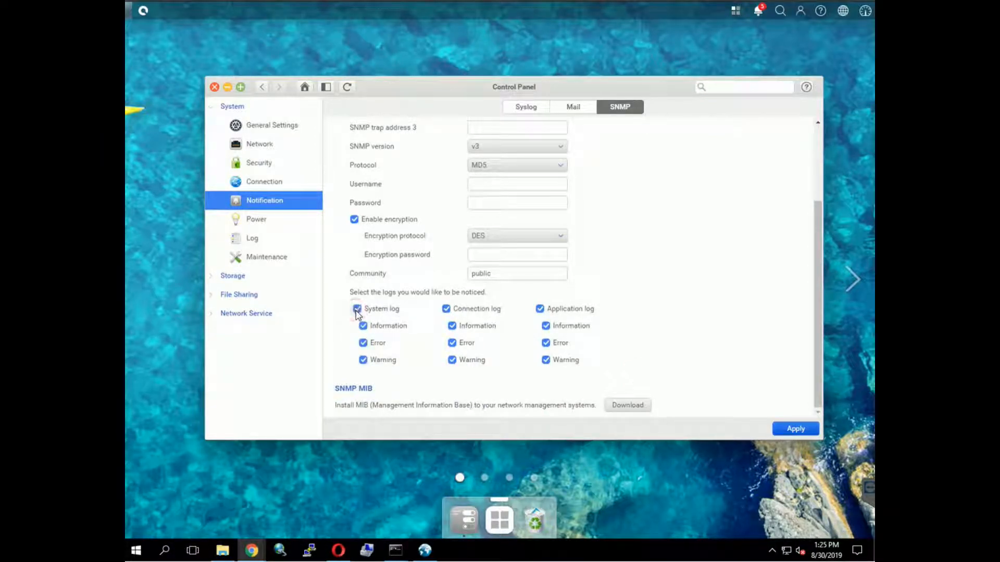
click(452, 343)
scroll(644, 272, up, 3)
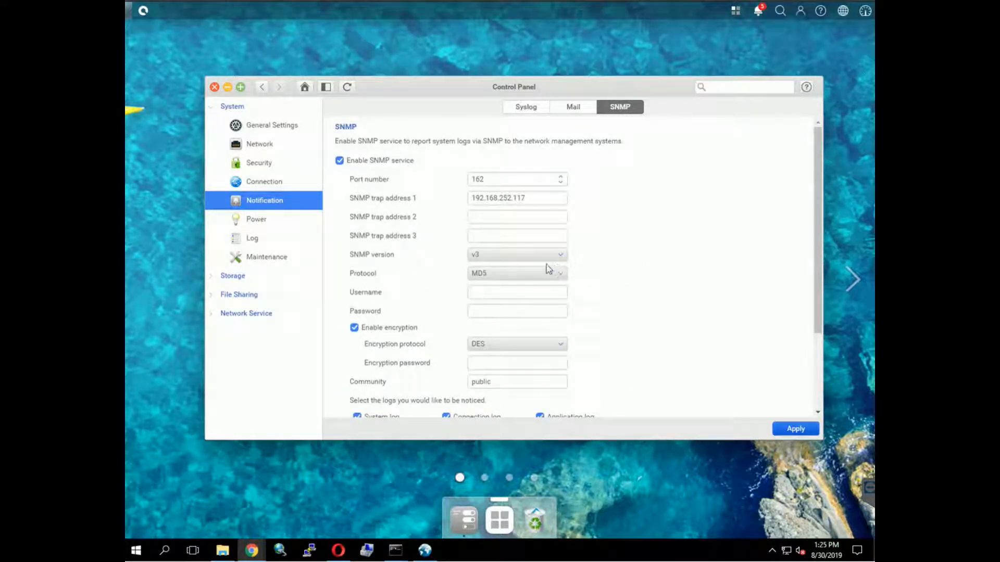
- Switch SNMP to v1v2 with community public, apply, and download the NAS MIB
click(544, 259)
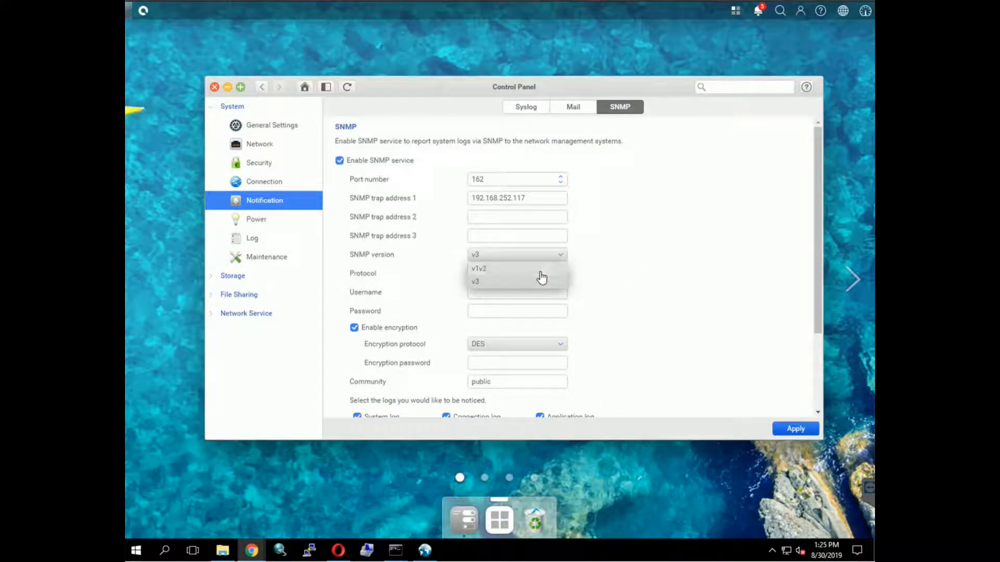
click(541, 276)
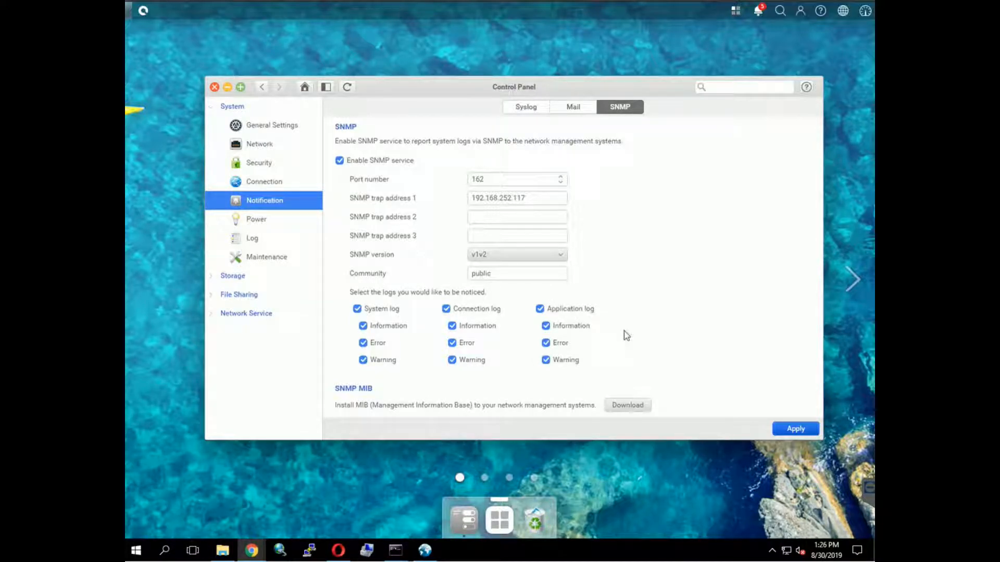
click(796, 429)
click(632, 408)
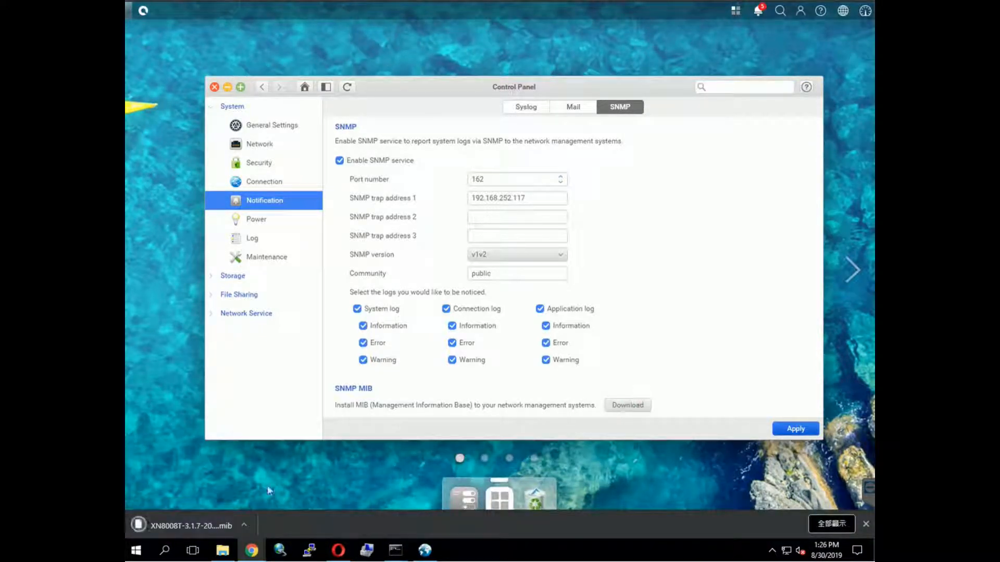
- Load XN8008T-3.1.7-20190830-132659.mib into the MIB Browser and expand its qsan.nas branch
click(864, 524)
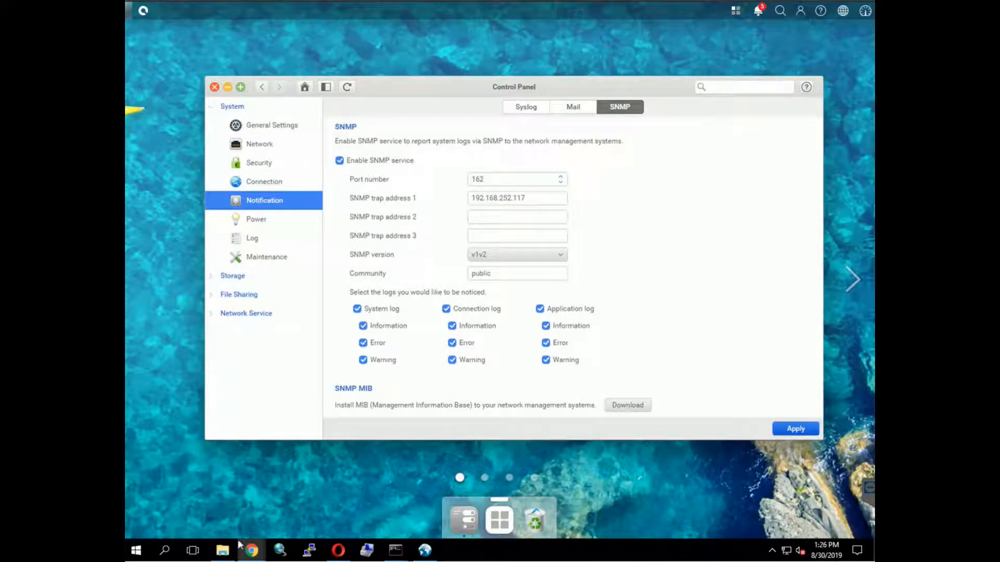
click(224, 550)
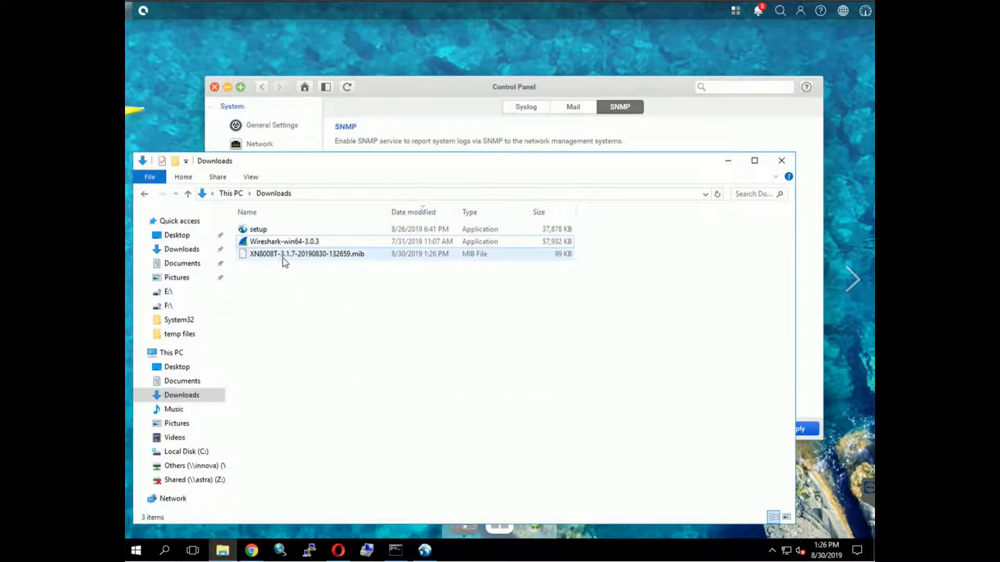
click(425, 551)
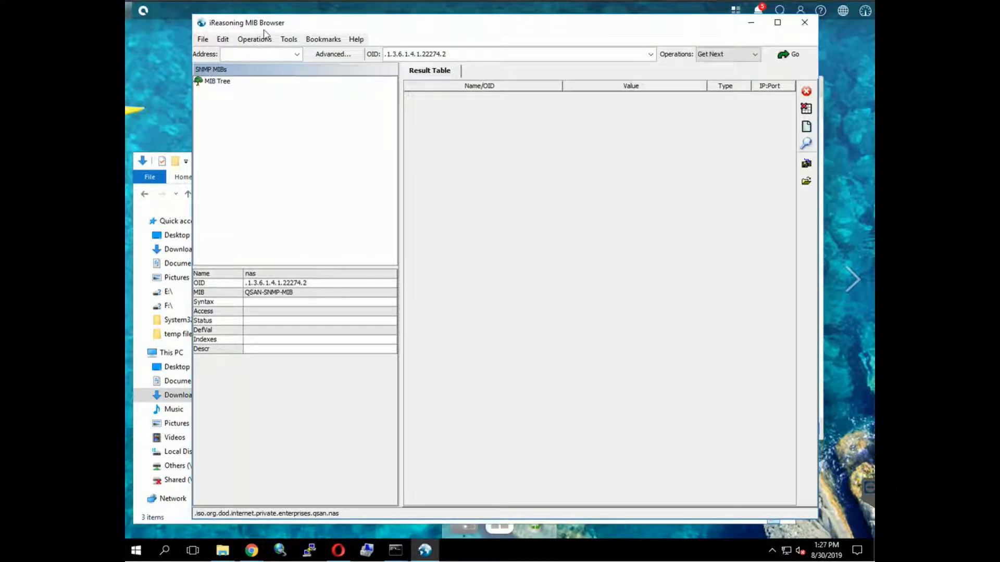
click(202, 39)
click(210, 54)
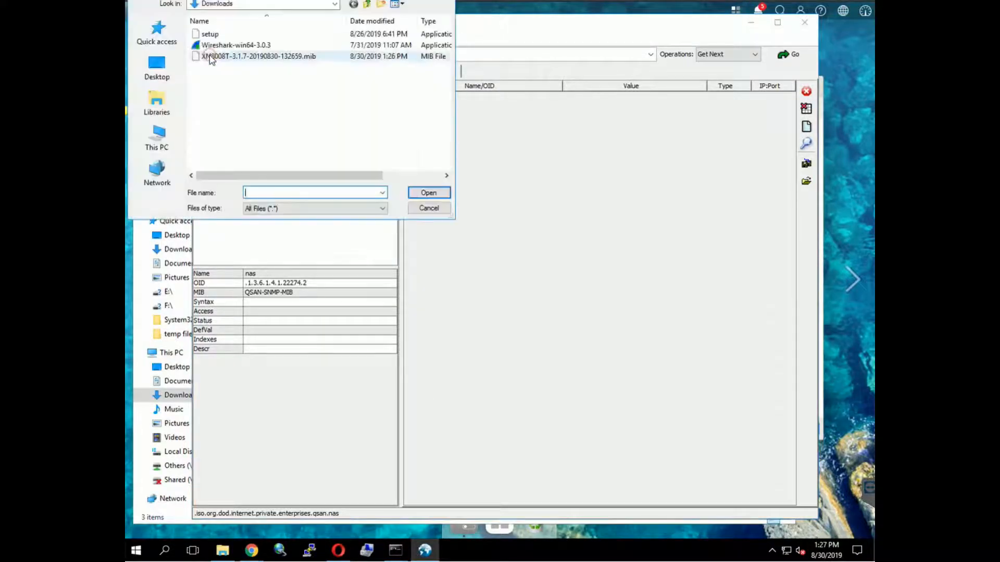
click(210, 56)
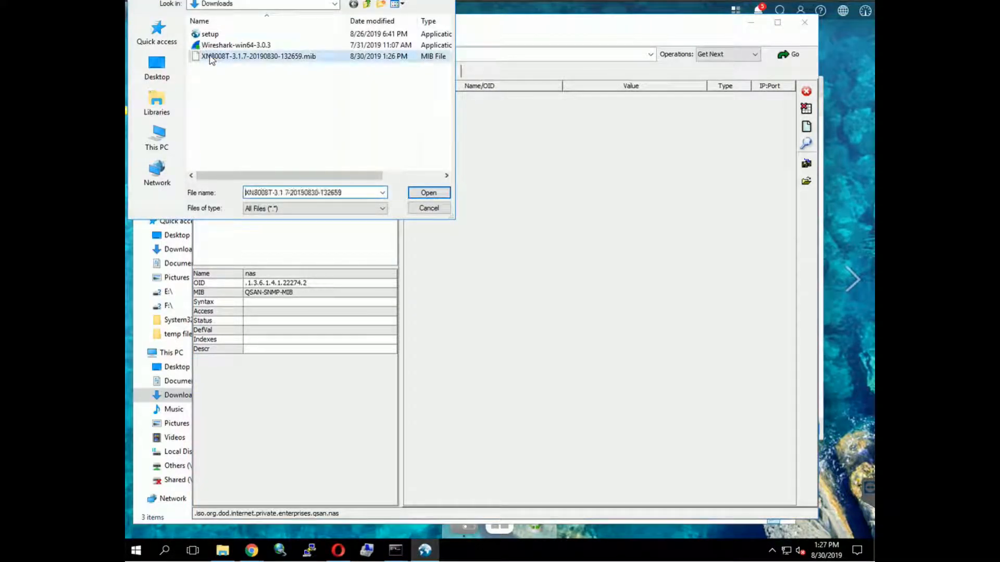
click(428, 196)
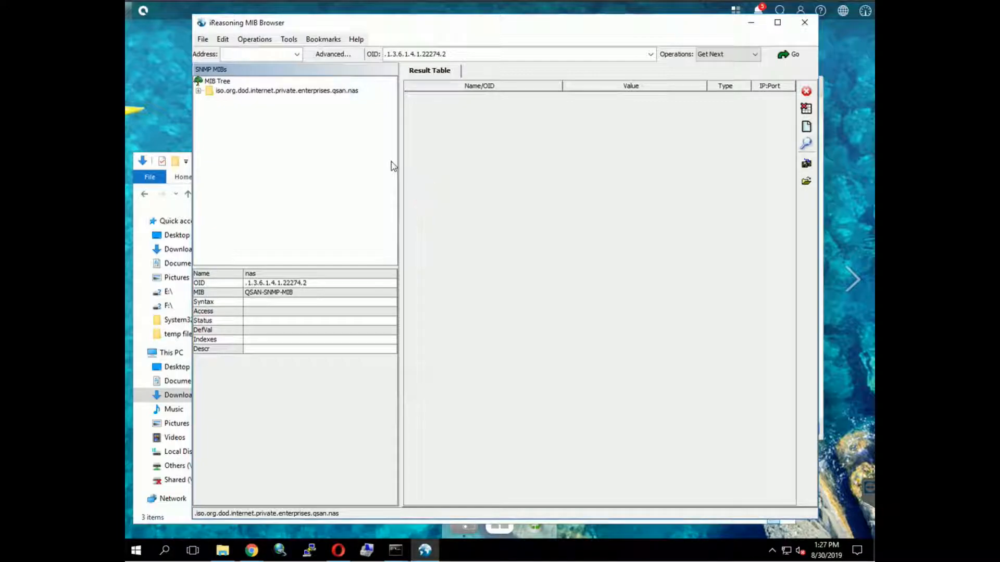
click(198, 91)
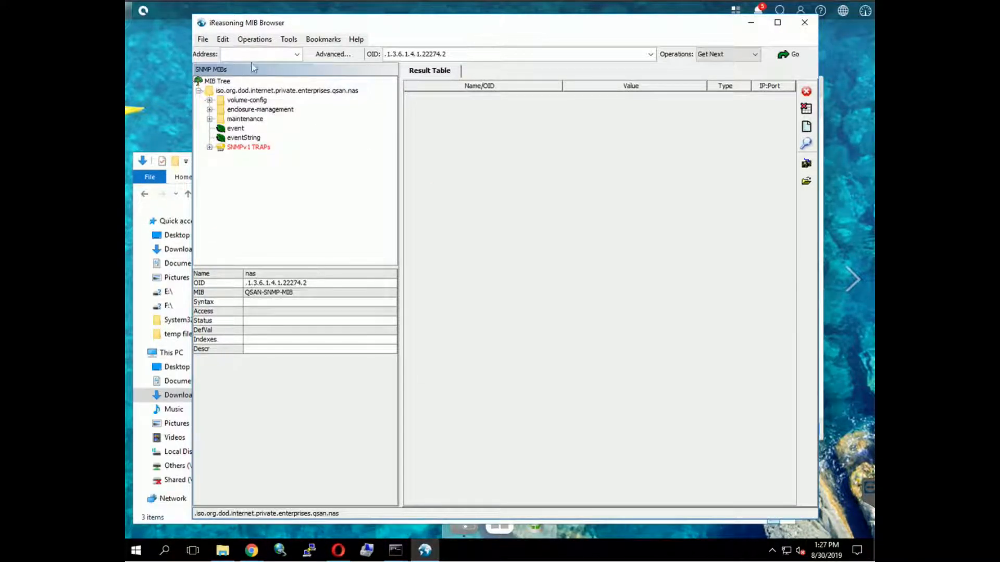
click(287, 40)
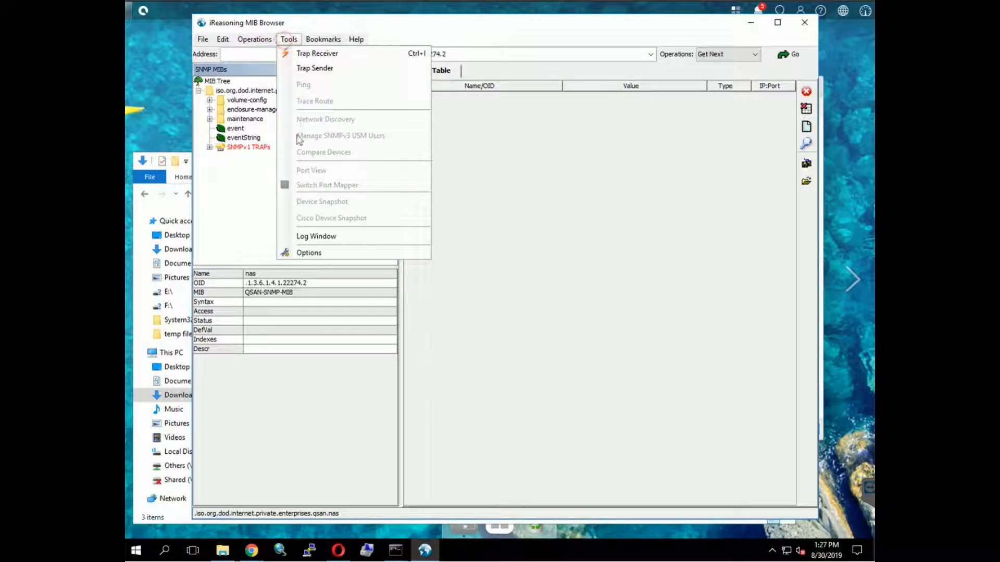
- Add an SNMP version 1 agent at 192.168.162.140, port 161, with read community public
click(301, 253)
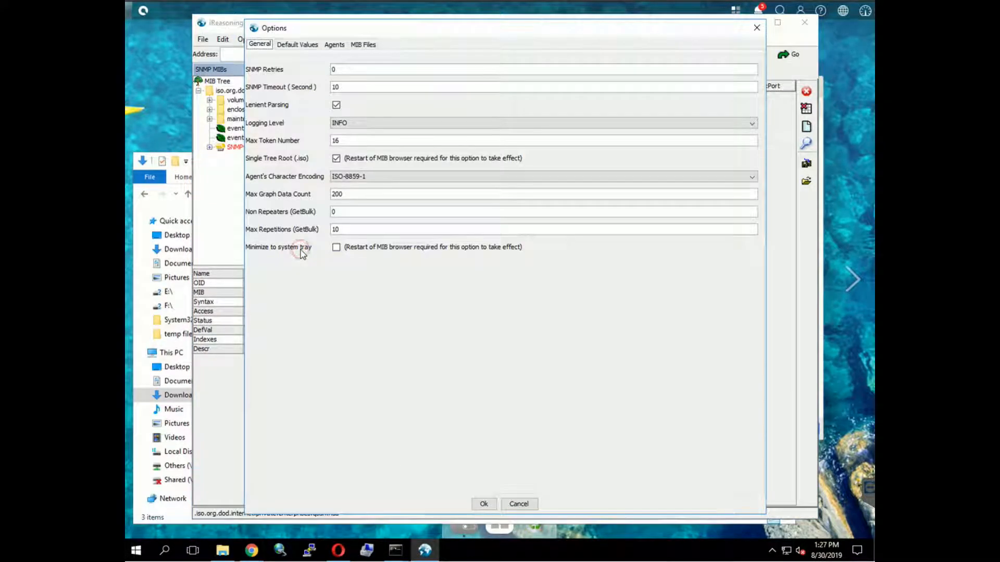
click(333, 46)
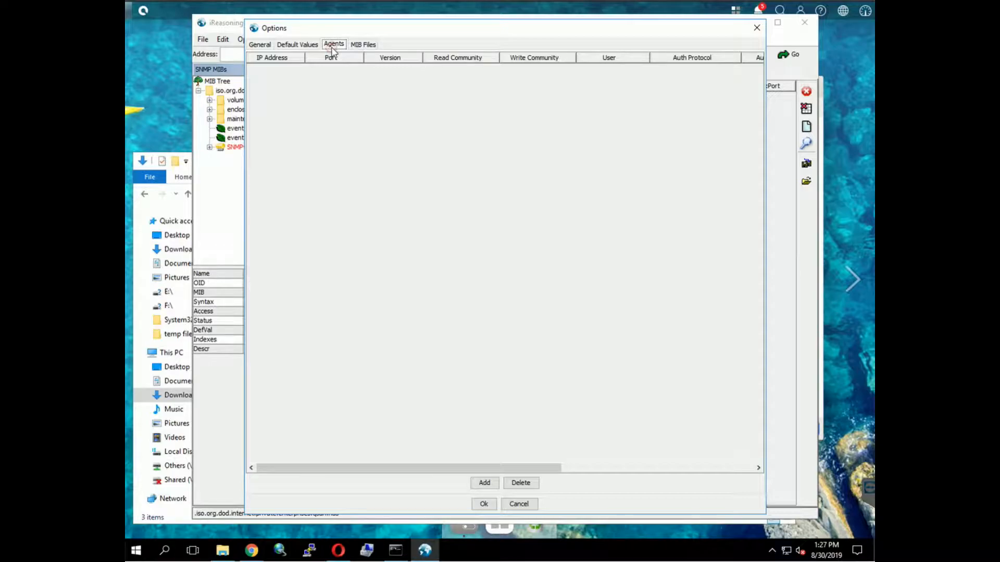
click(484, 483)
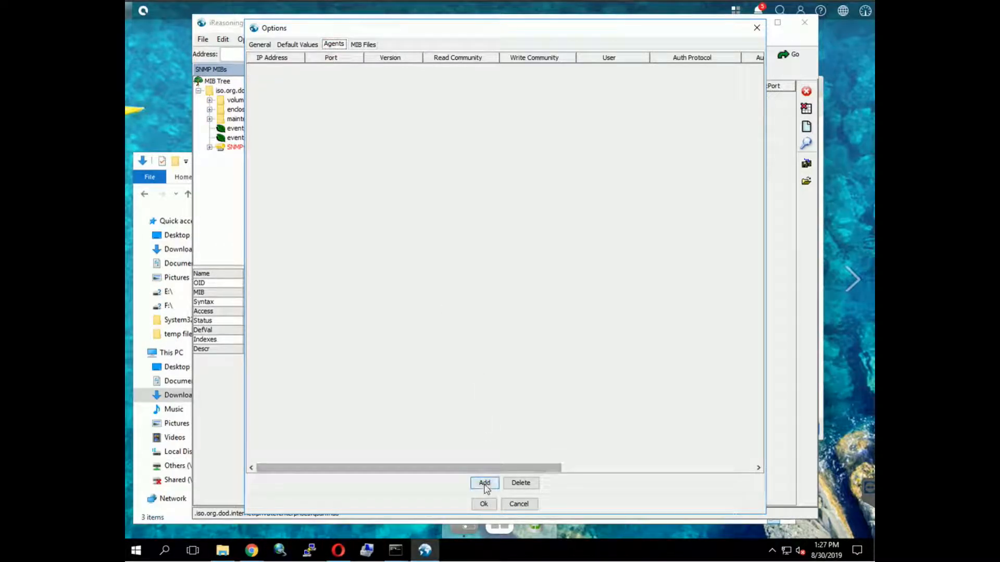
text(192)
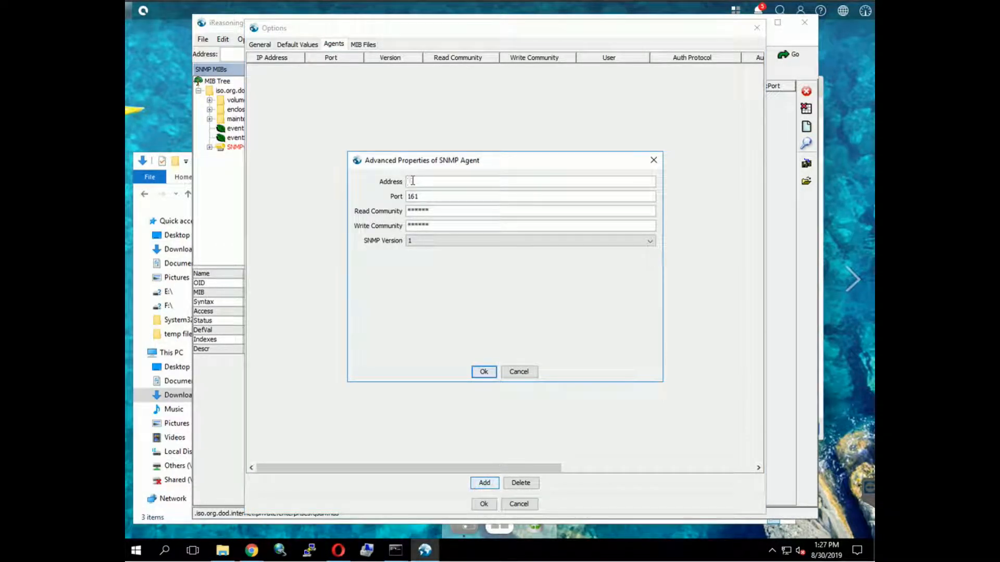
text(.168.162.140)
double_click(437, 210)
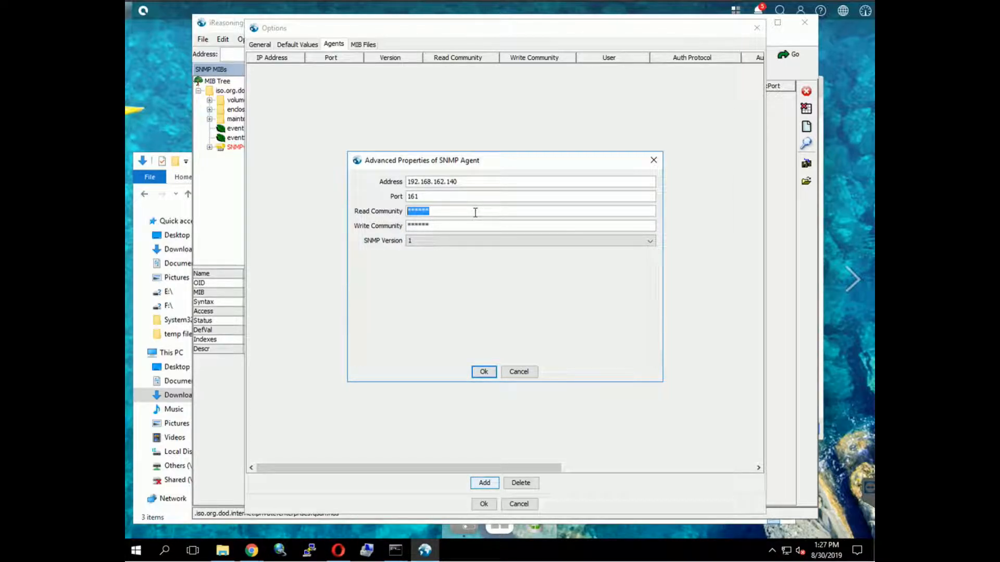
text(public)
double_click(448, 225)
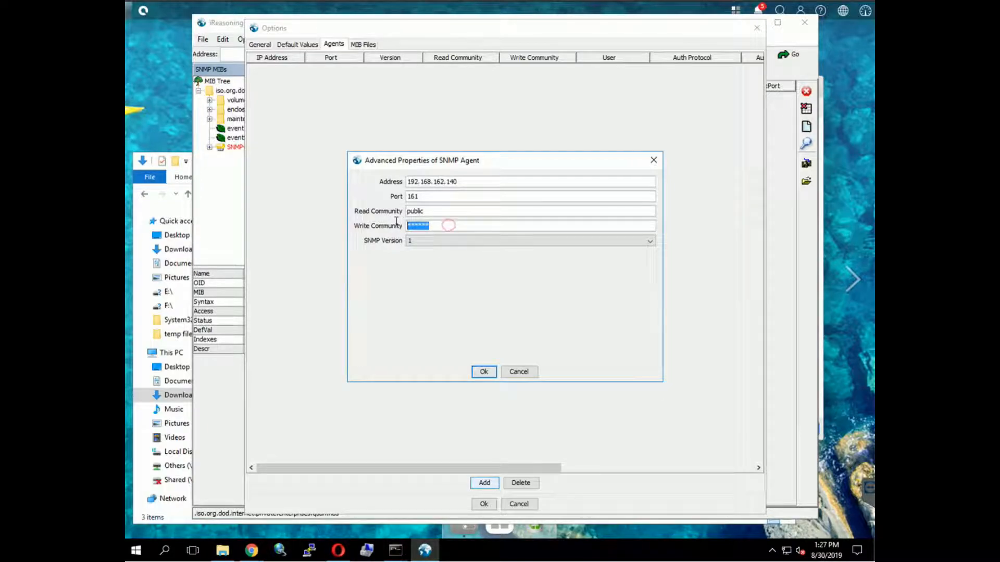
text(public)
click(442, 240)
click(442, 253)
click(492, 374)
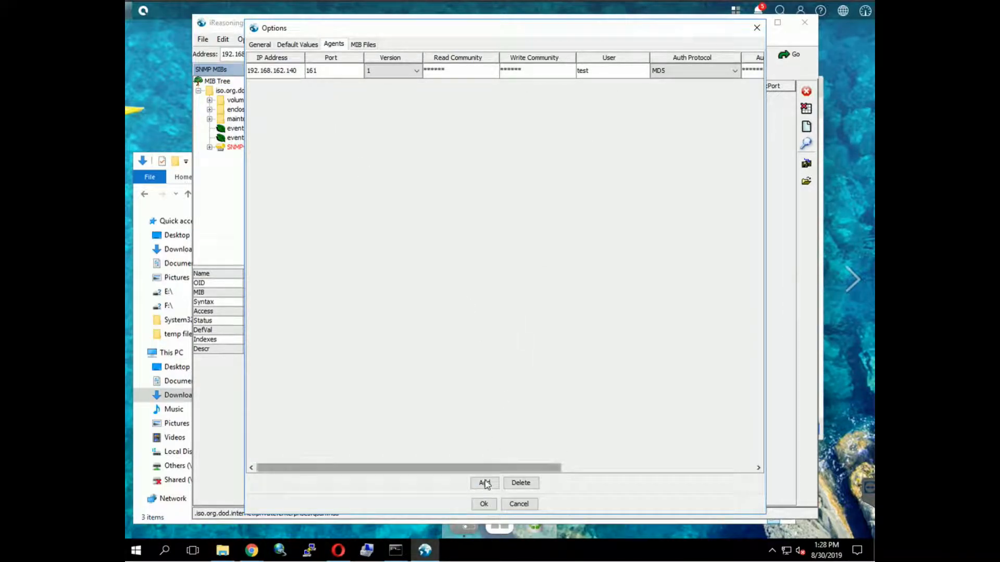
click(484, 504)
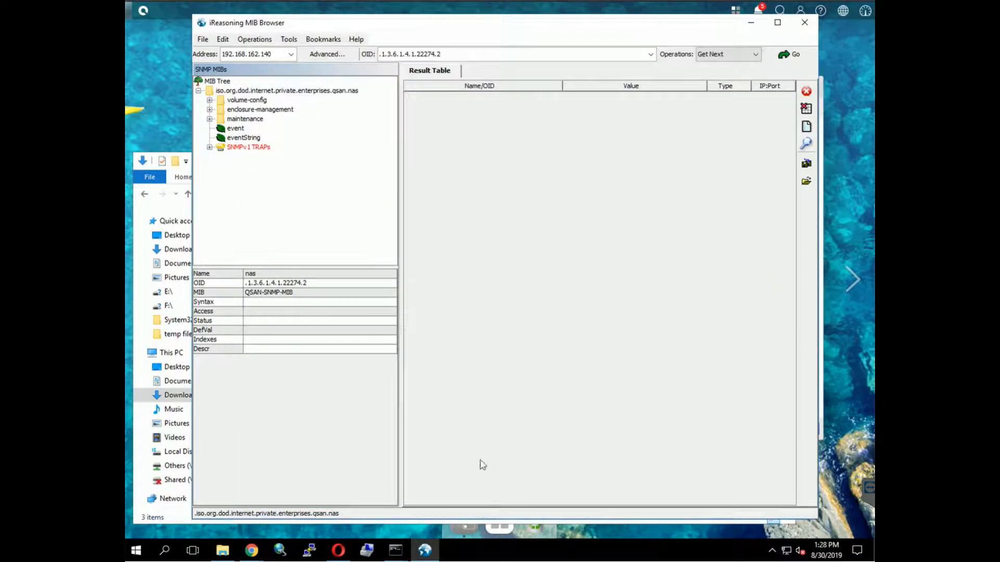
- Show the volume-config pdTable as a Table View listing the 8 disks
click(209, 100)
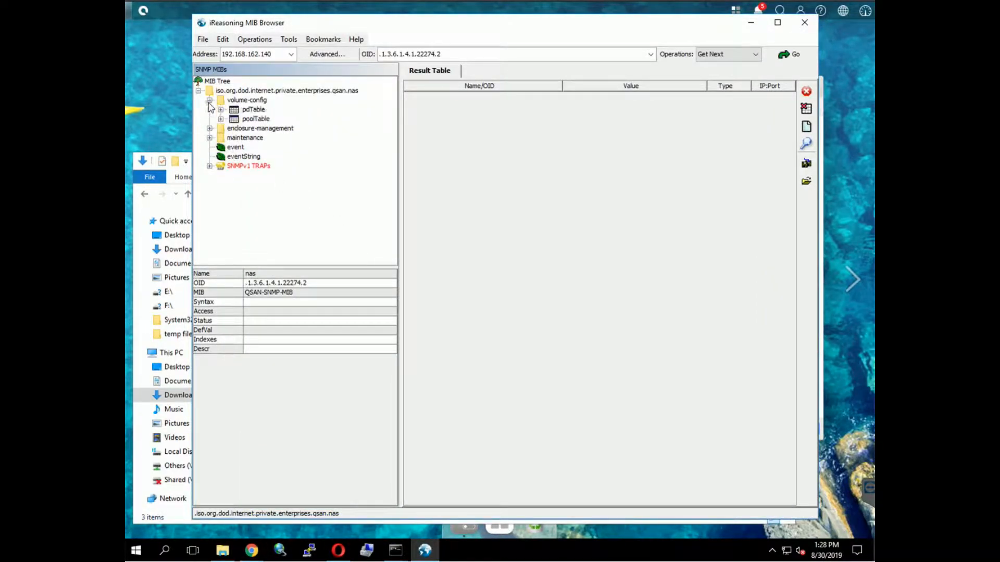
click(234, 113)
right_click(234, 113)
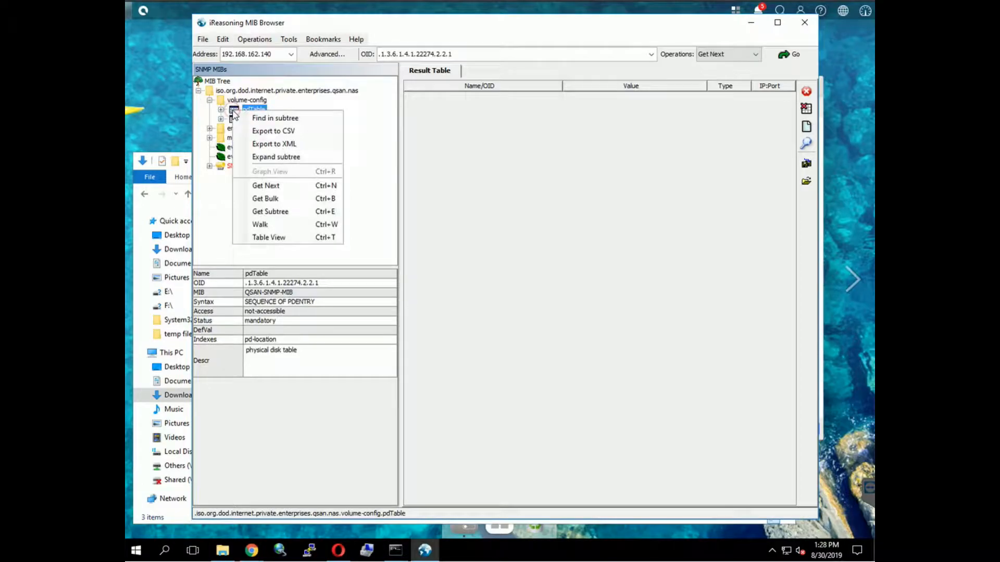
click(259, 242)
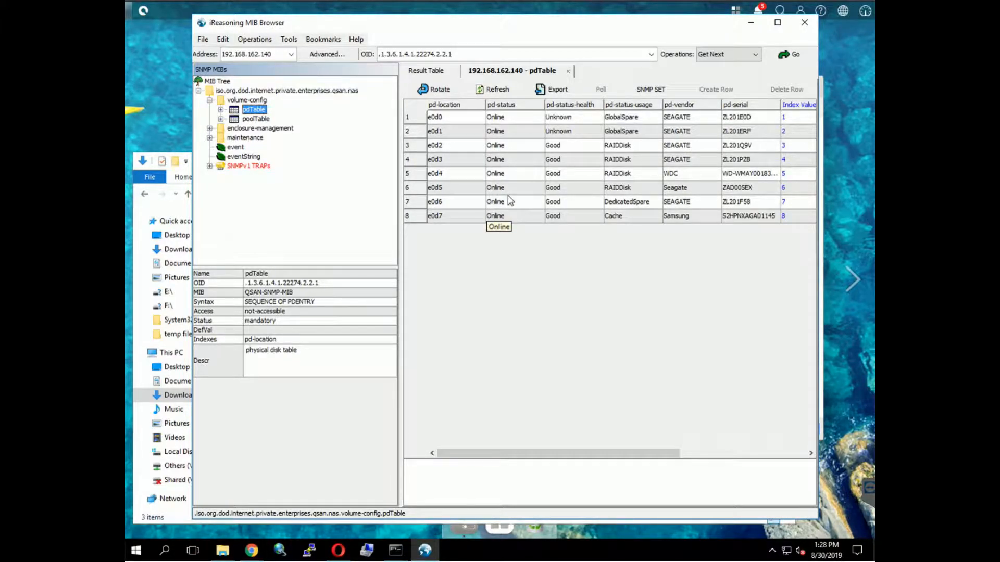
- Start the Trap Receiver and bring Opera's QSM login page forward
click(289, 39)
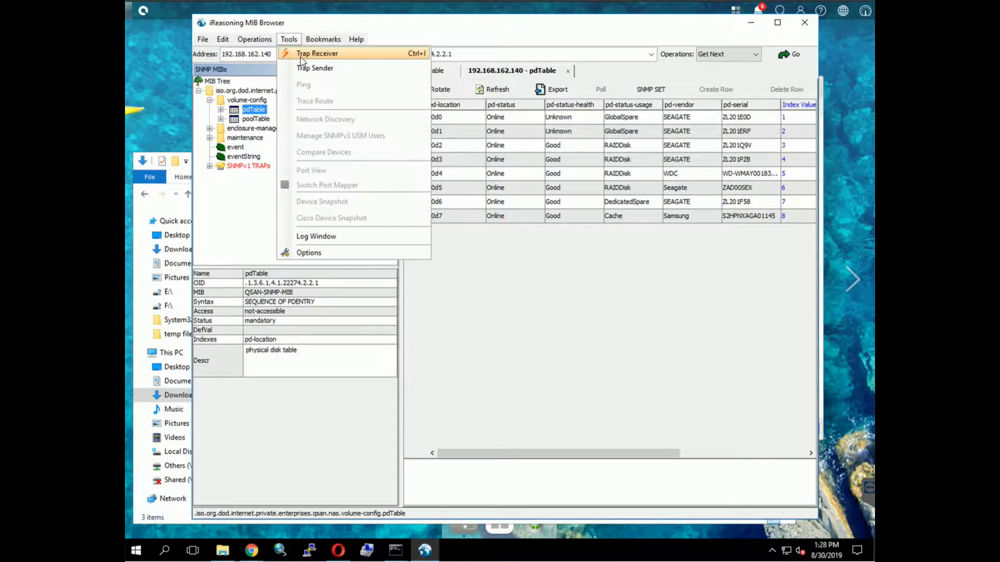
click(370, 59)
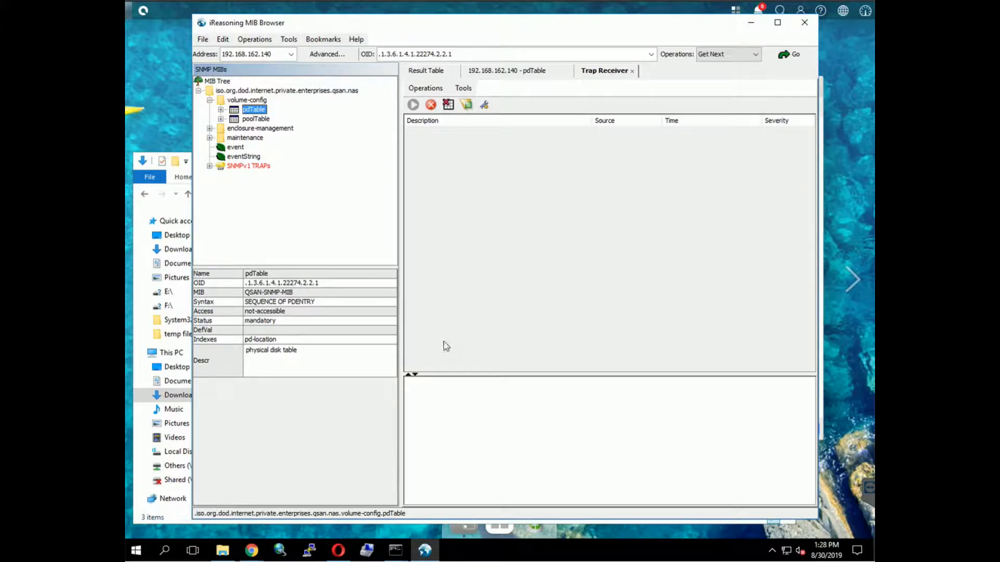
click(335, 552)
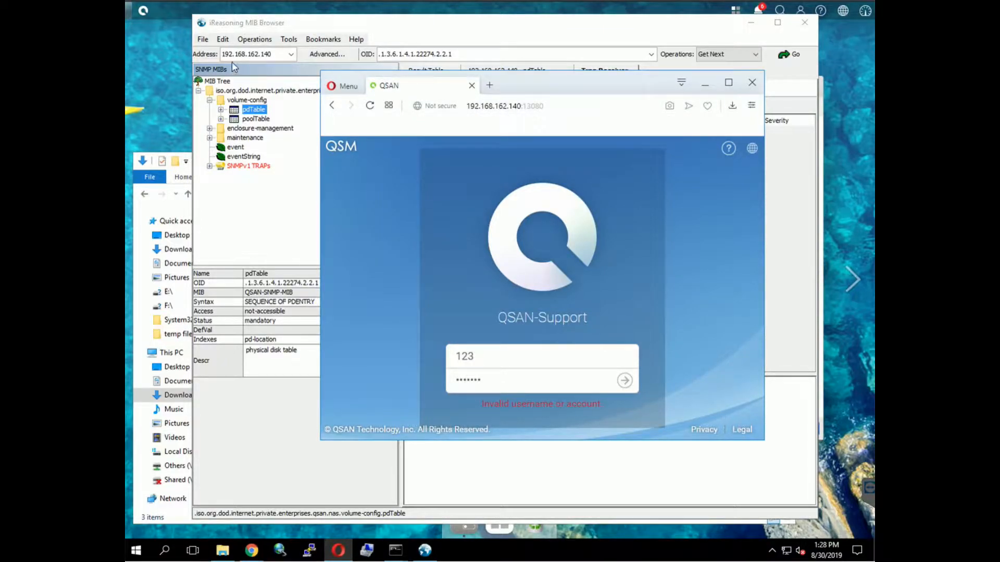
- Attempt a QSM login as the admin account with a wrong password
double_click(478, 356)
text(admin)
key(Tab)
text(12)
click(624, 381)
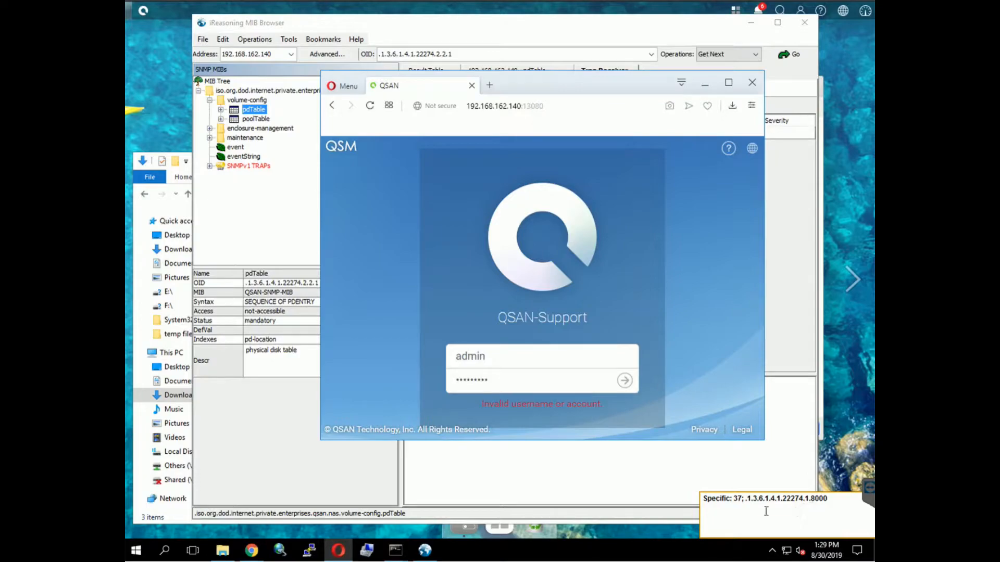
- Show the details of the Specific 37 trap reporting the admin WebUI login failure
click(804, 457)
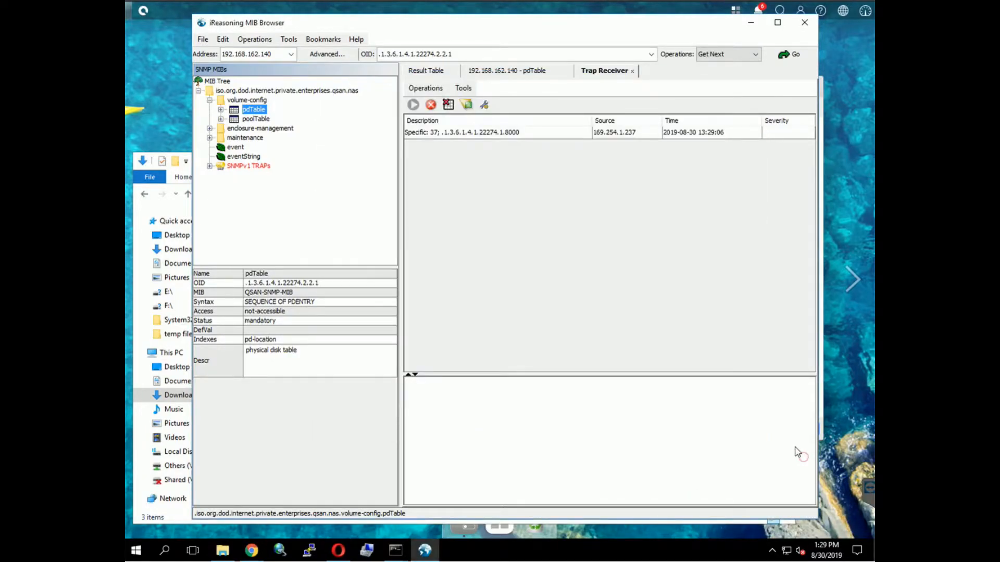
click(499, 136)
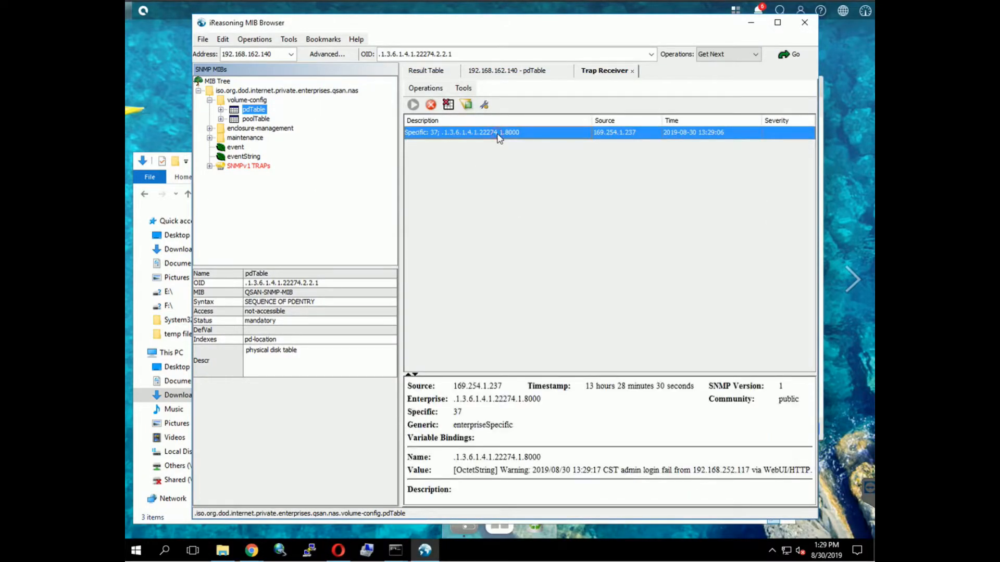